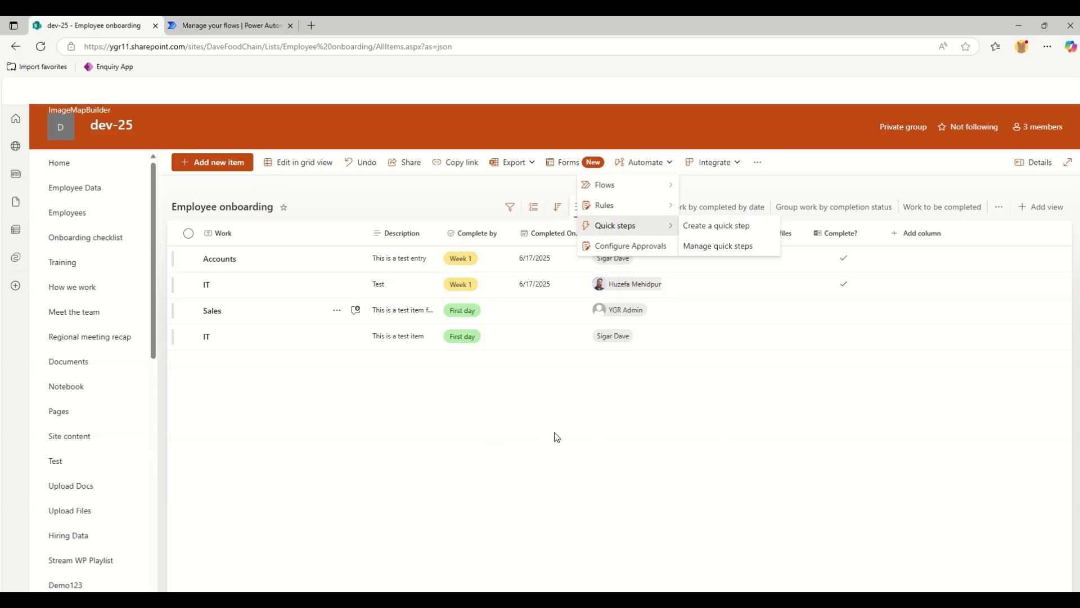
Start a quick step that executes a flow for a selected item and name it "Process the Request".
click(737, 226)
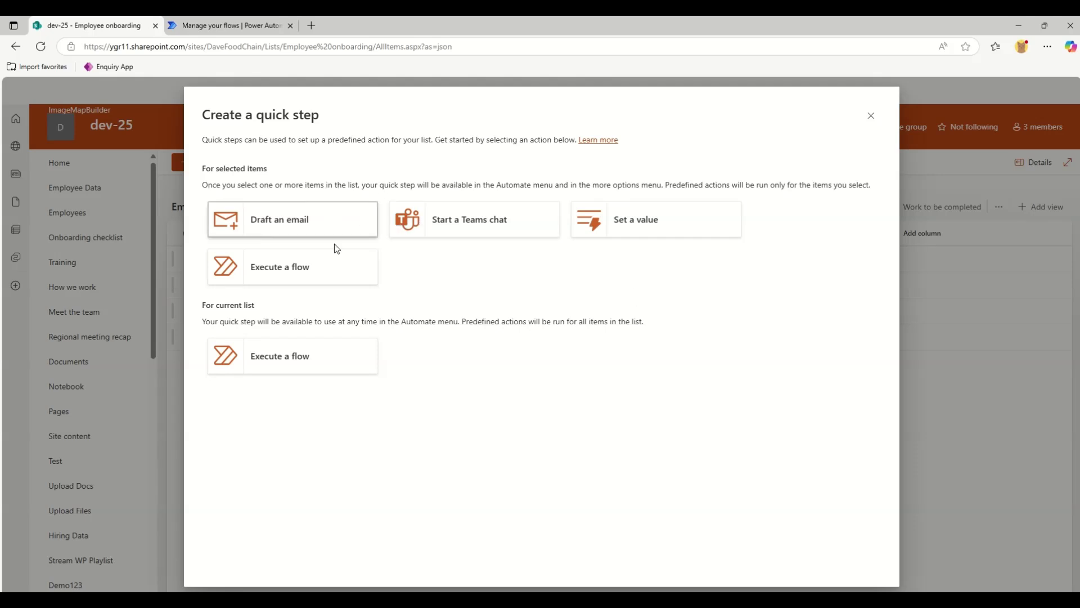
click(287, 264)
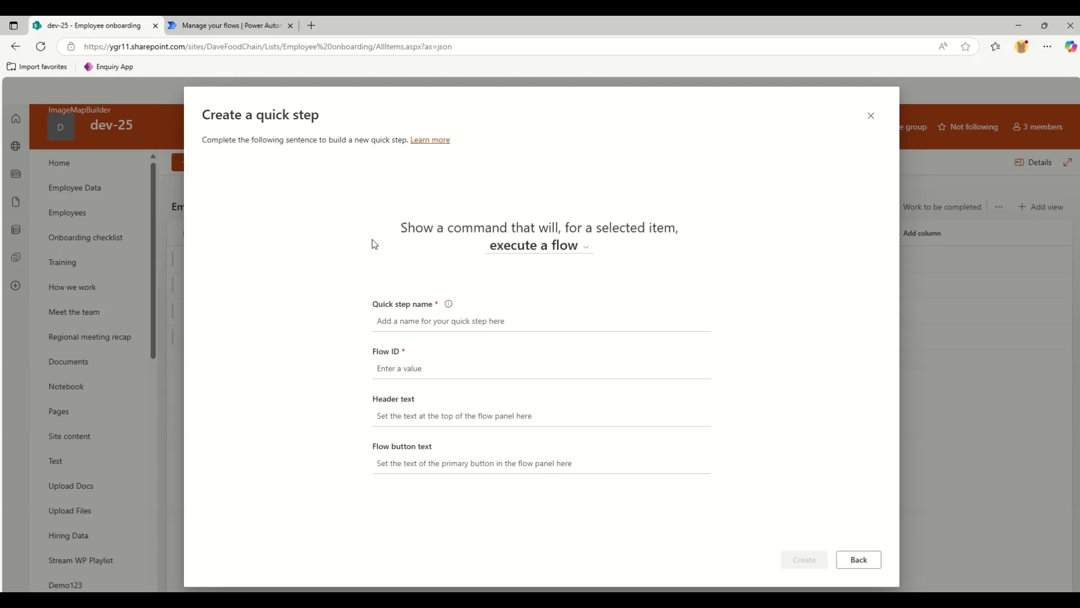
click(393, 318)
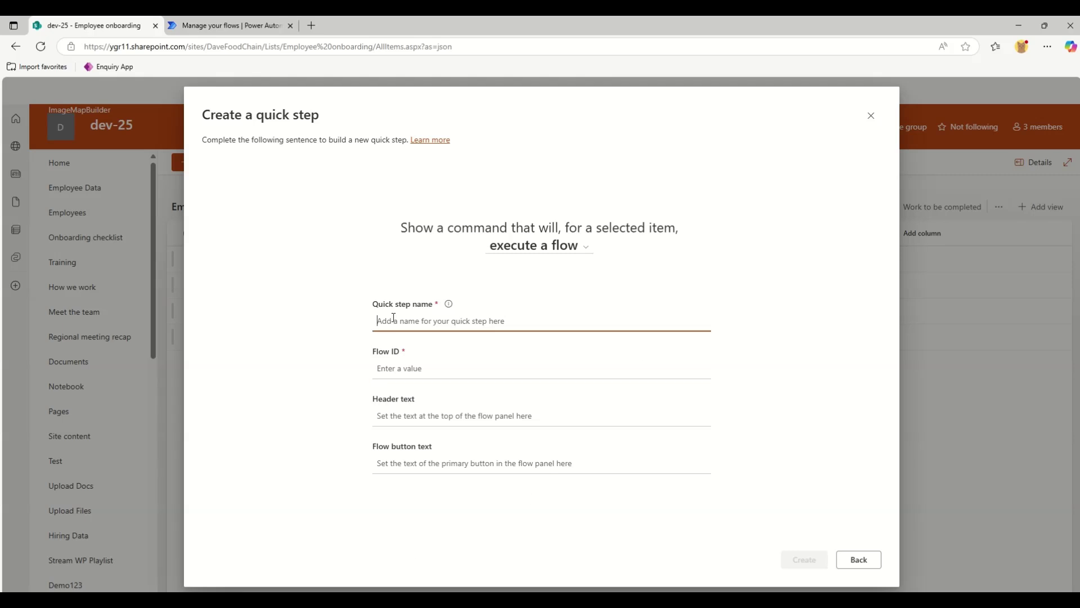
text(Process the Request)
Copy the Send Email flow's ID from its Power Automate page address and paste it as the quick step's Flow ID.
click(404, 357)
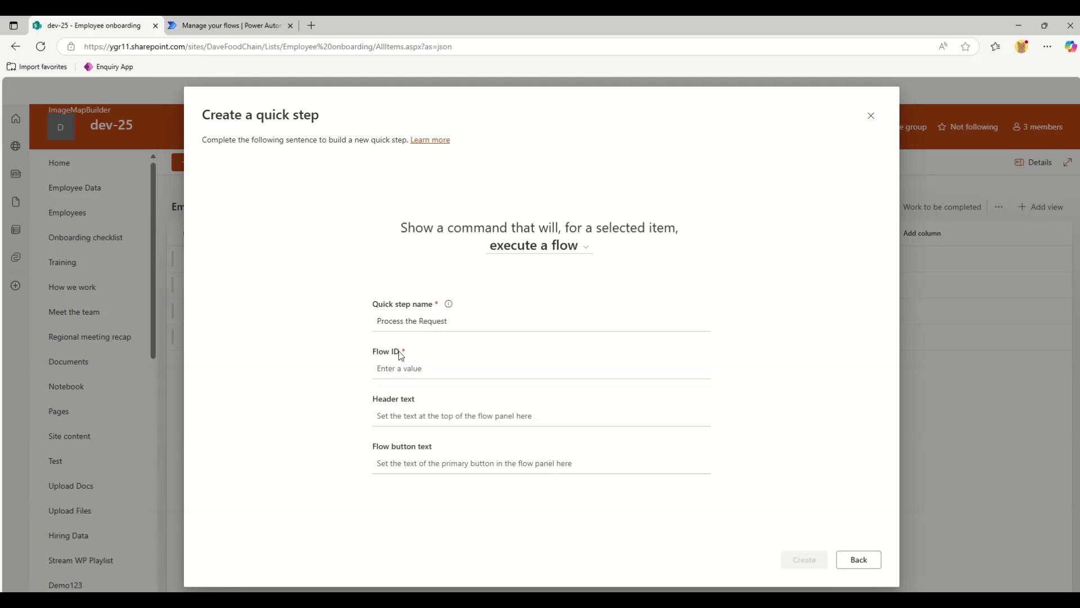
click(248, 25)
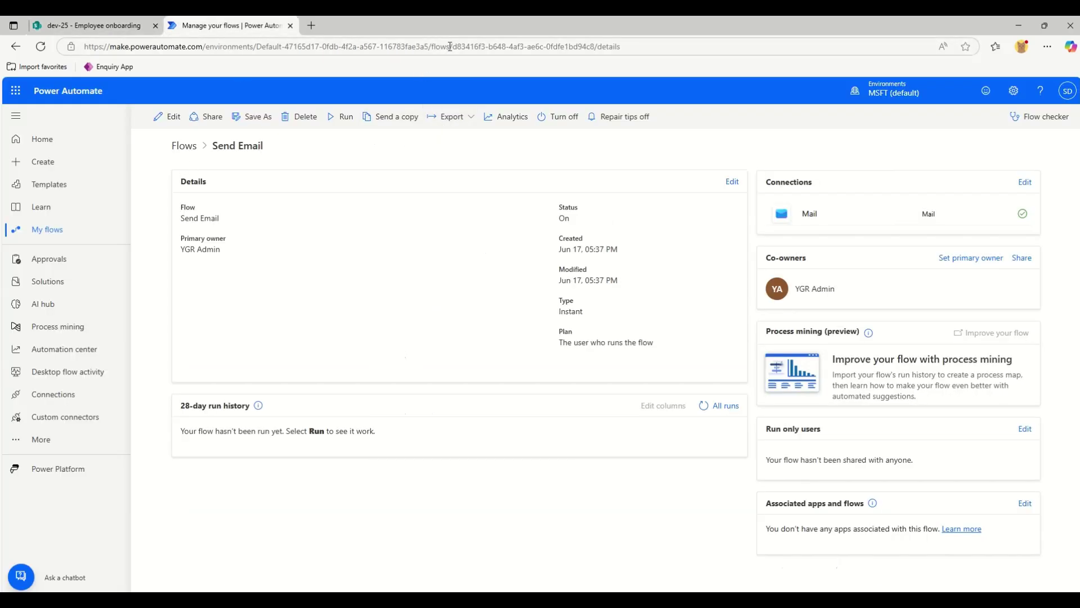
drag(452, 46, 596, 49)
key(ctrl+c)
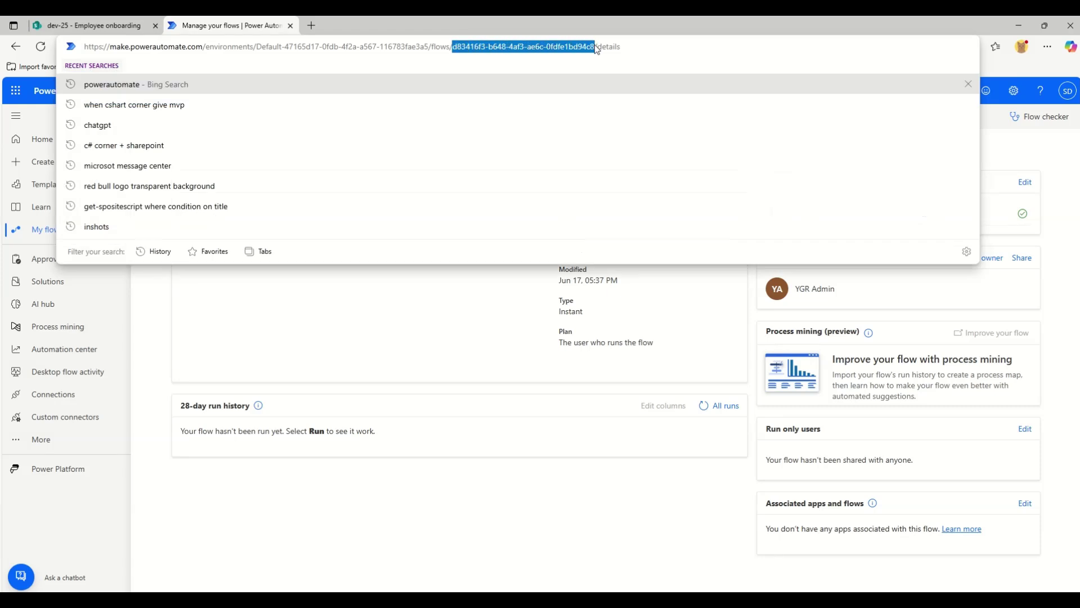
click(103, 23)
click(402, 368)
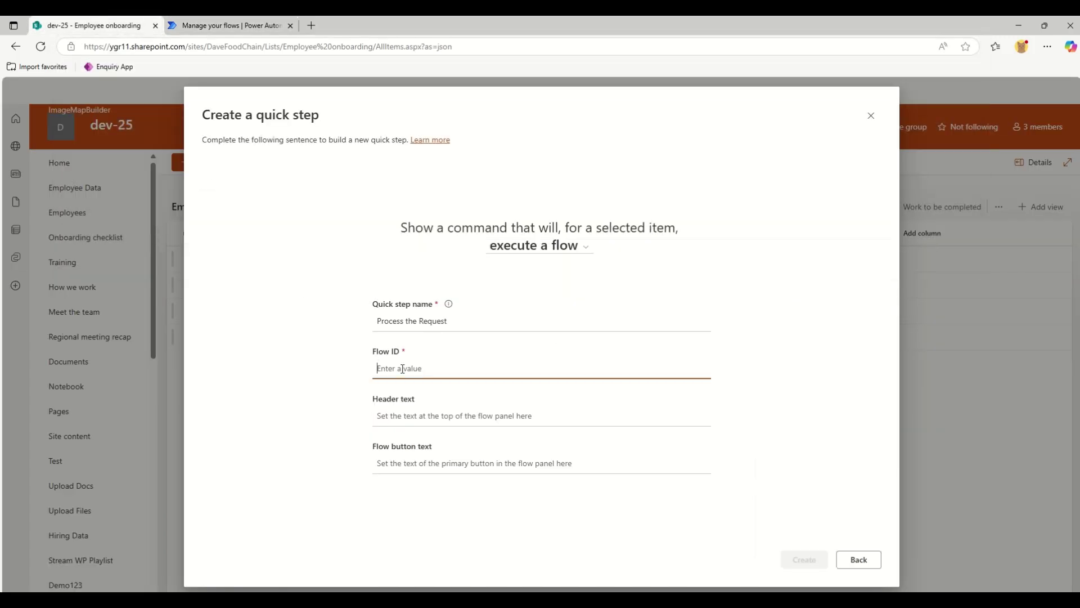
key(ctrl+v)
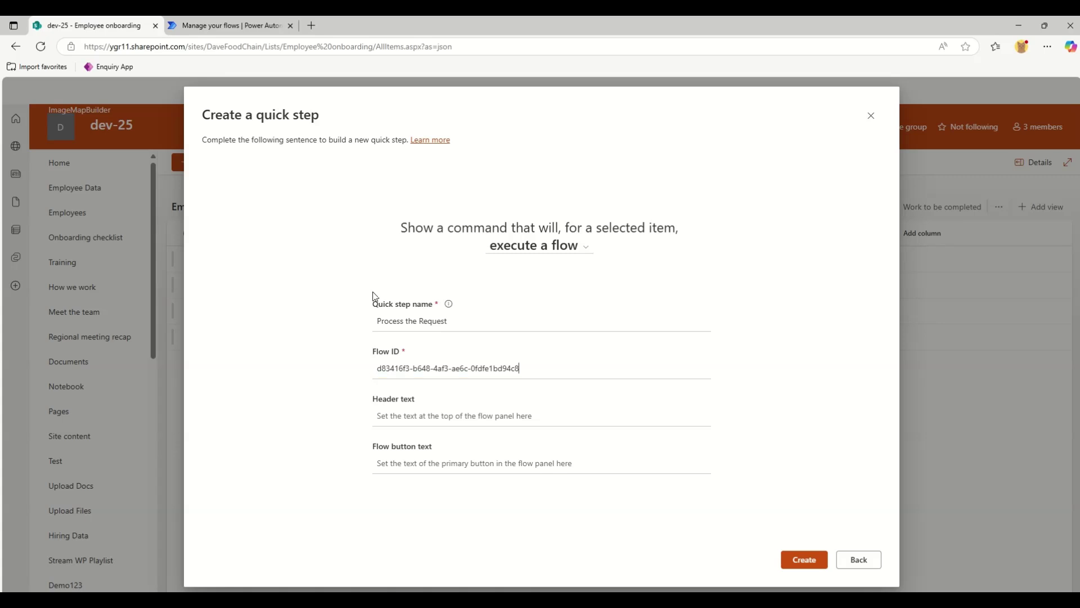
Set the header text to "Process the Request" and the flow button text to "Process", and create the quick step.
click(433, 412)
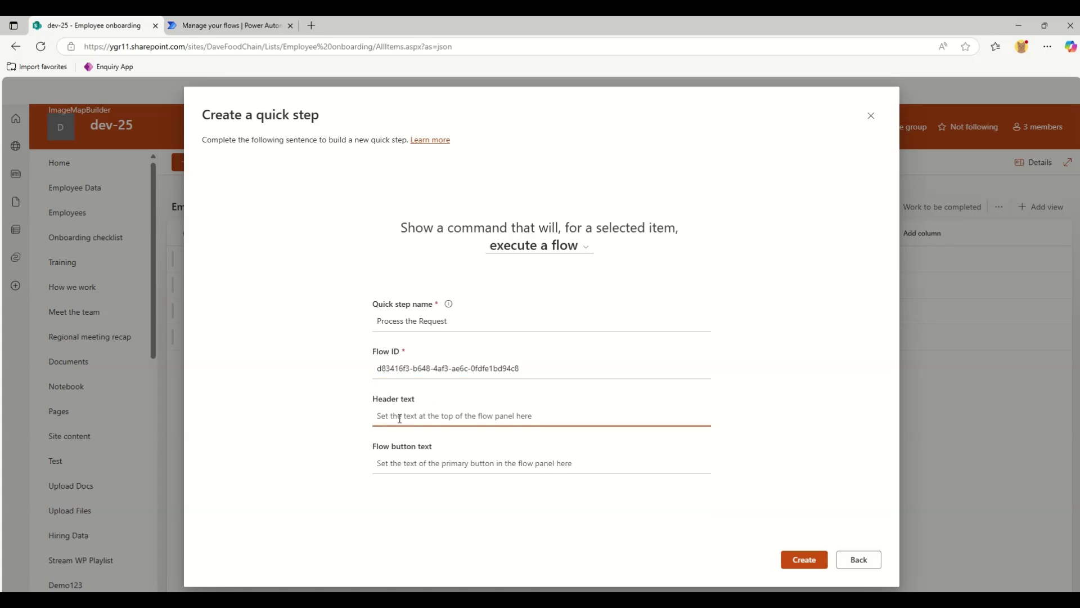
text(Reuqe)
key(BackSpace)
key(BackSpace)
key(BackSpace)
key(BackSpace)
key(BackSpace)
text(Process)
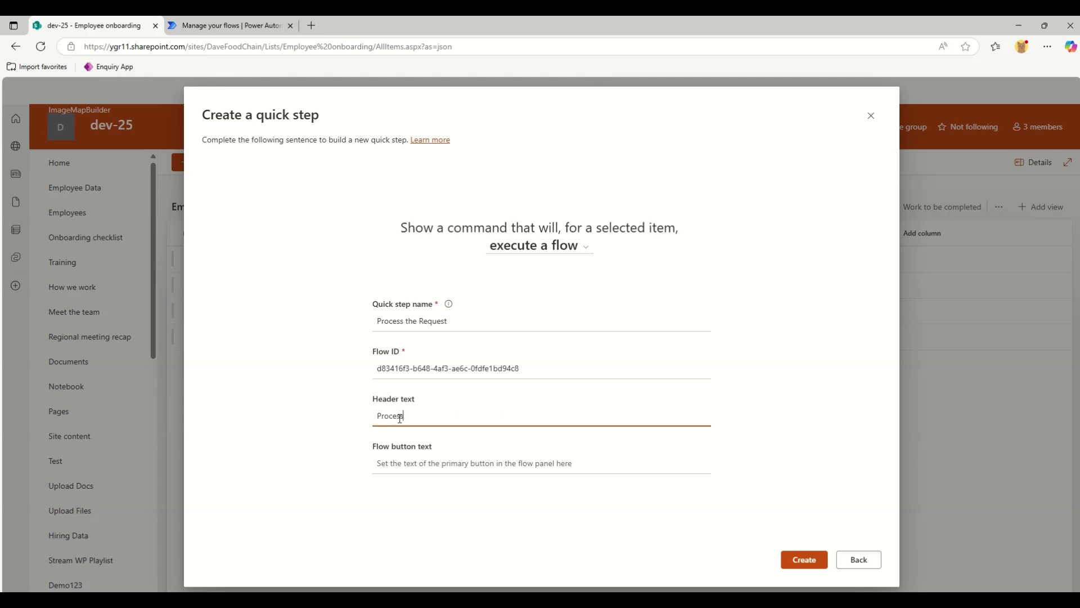
text( the Request )
text(Process)
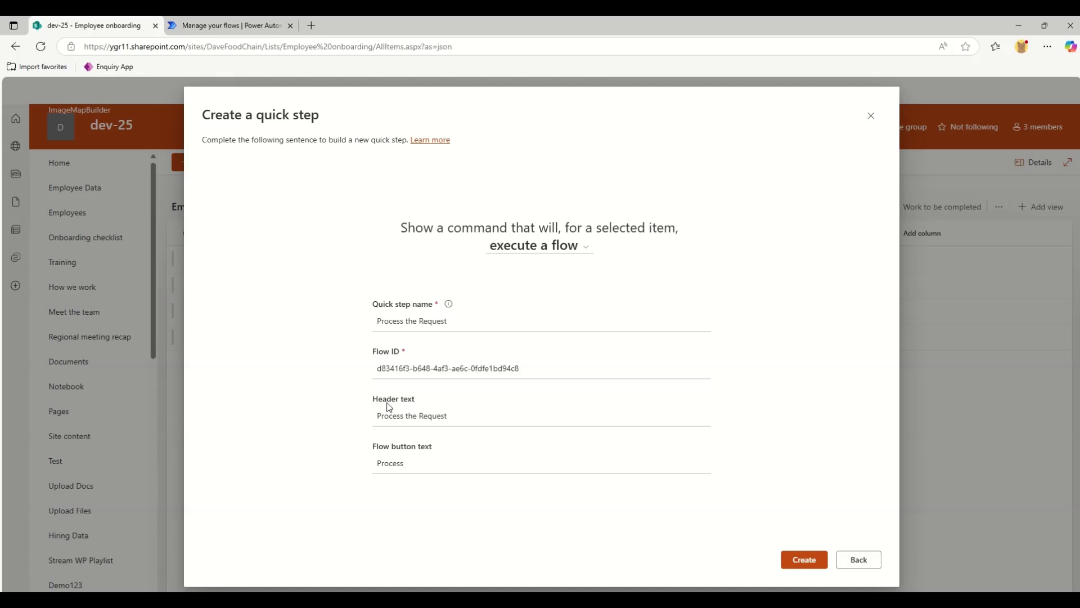
click(810, 560)
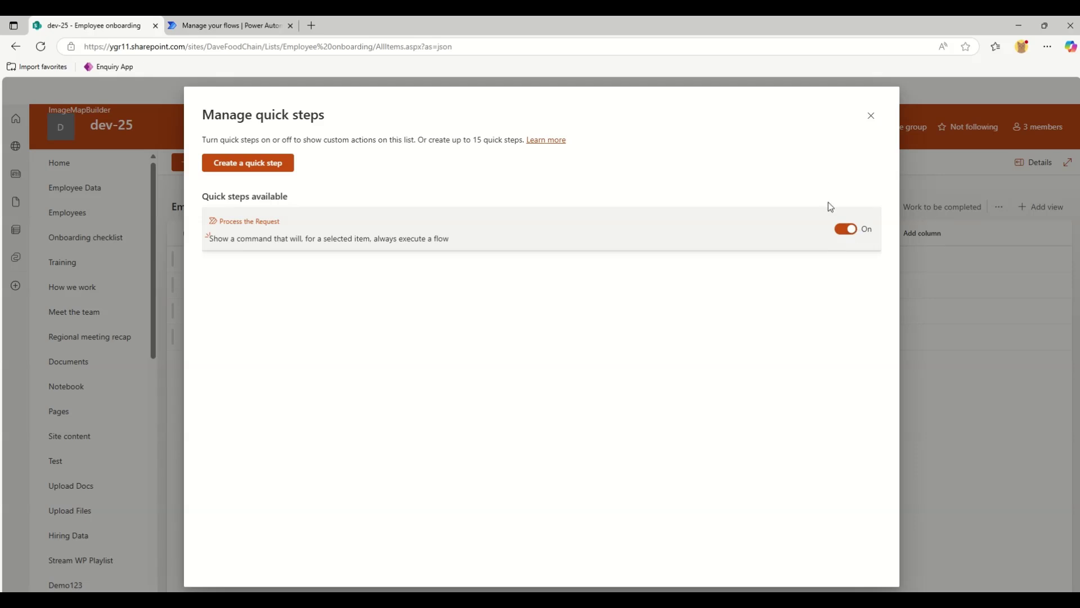
Try the on/off switch of the Process the Request quick step and review its settings without changing them.
click(855, 229)
click(850, 230)
click(270, 221)
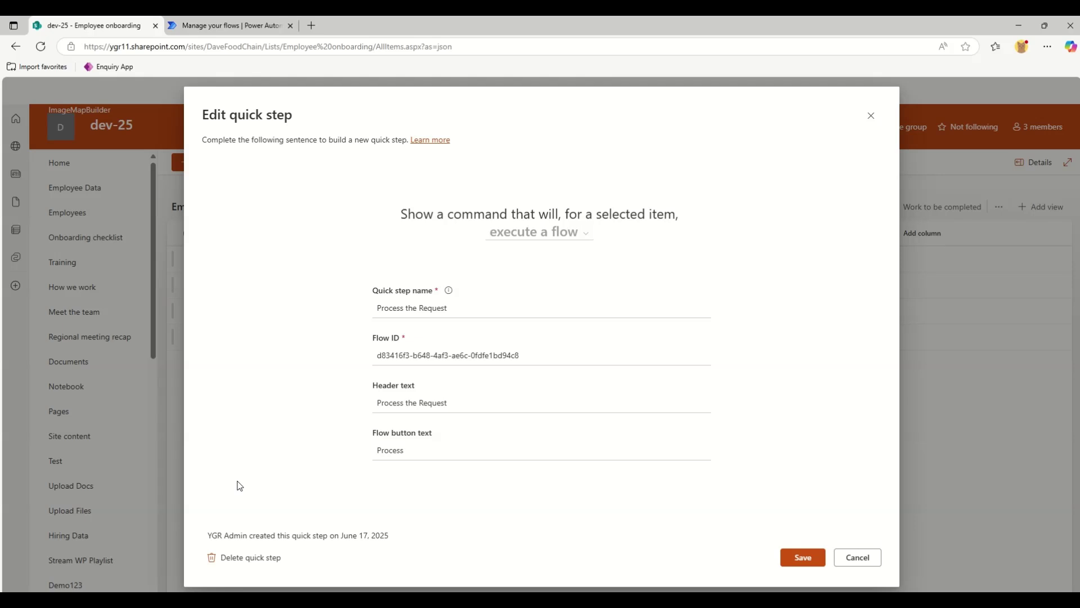
click(859, 557)
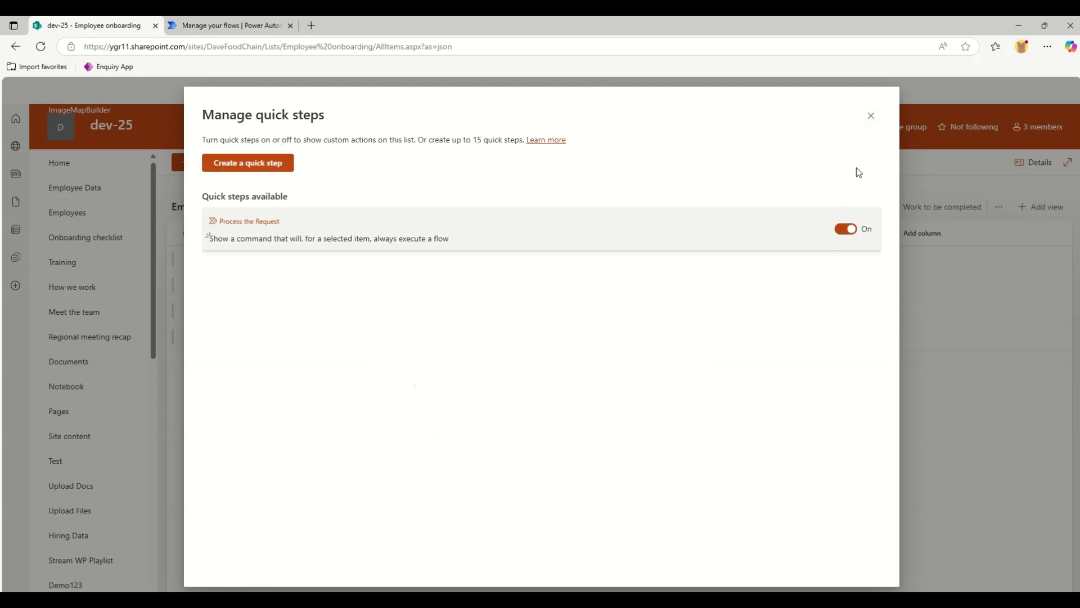
click(870, 118)
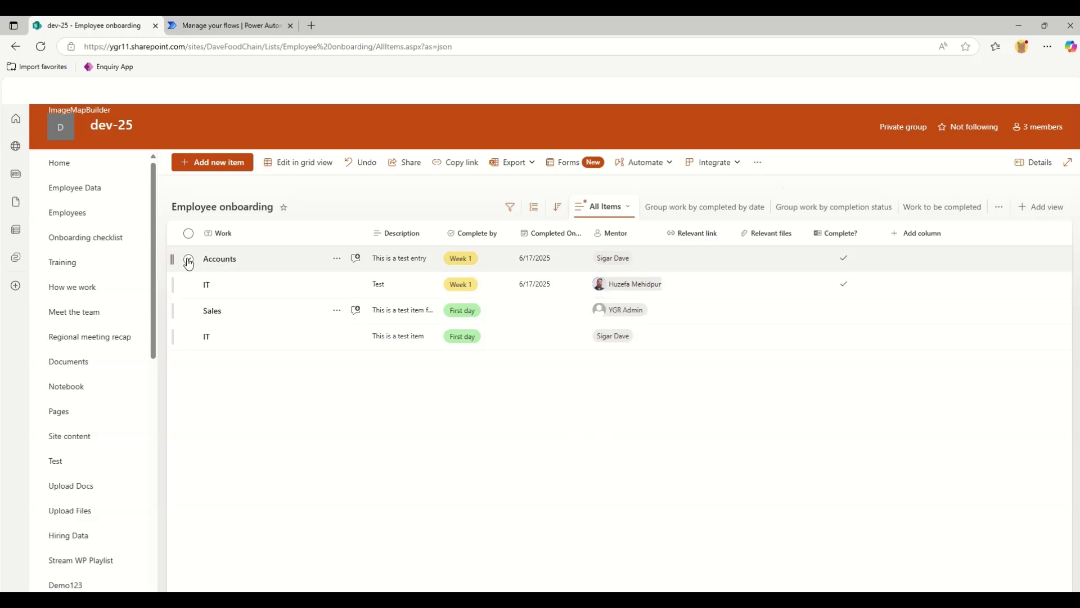
Select the Accounts item in the Employee onboarding list and launch the Process the Request quick step on it.
click(189, 260)
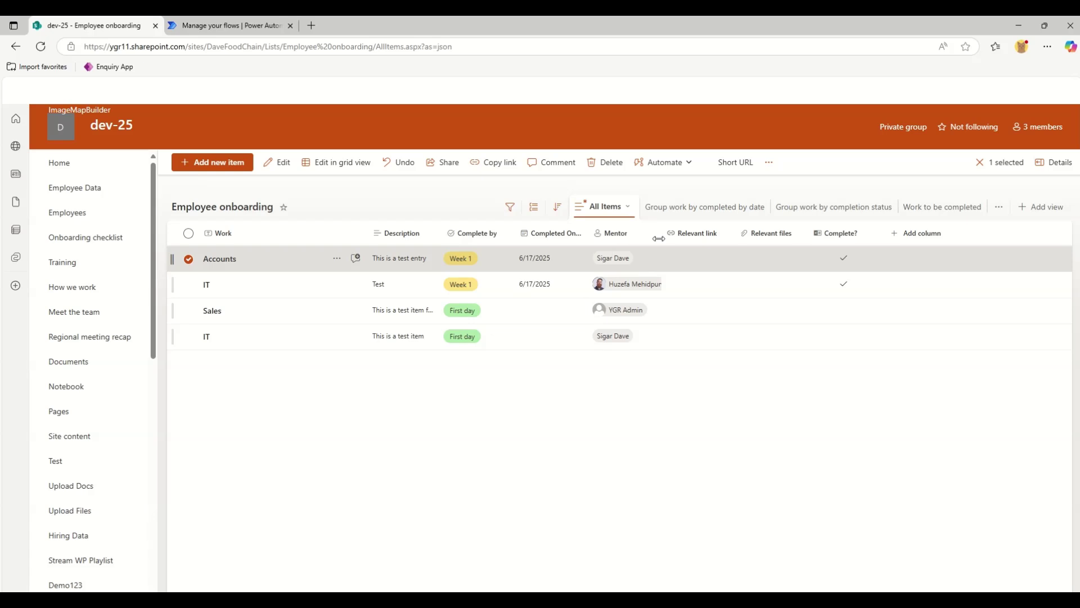
click(660, 164)
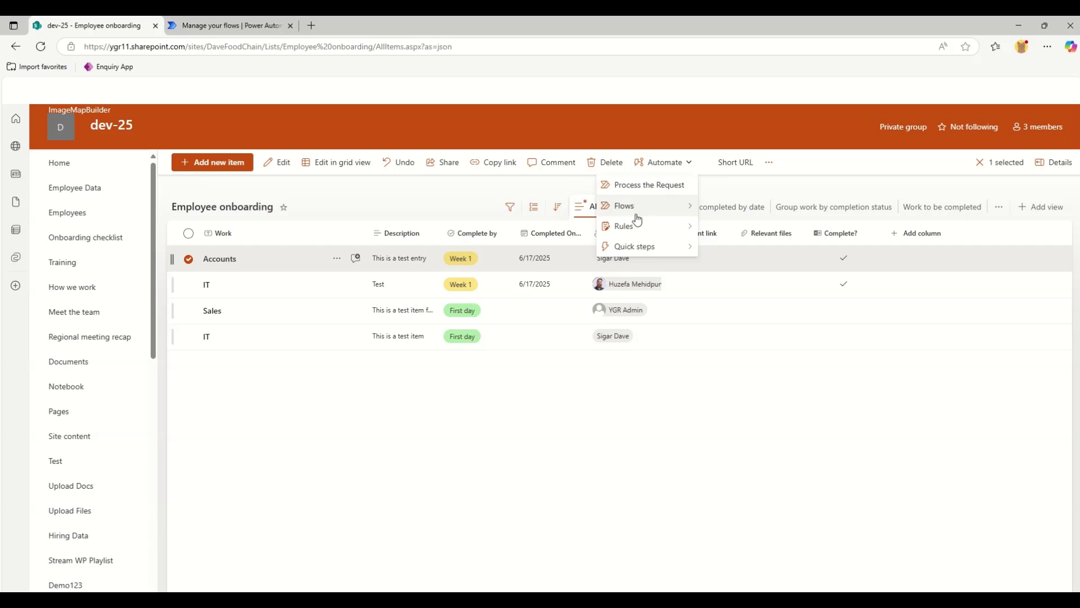
mouse_move(643, 252)
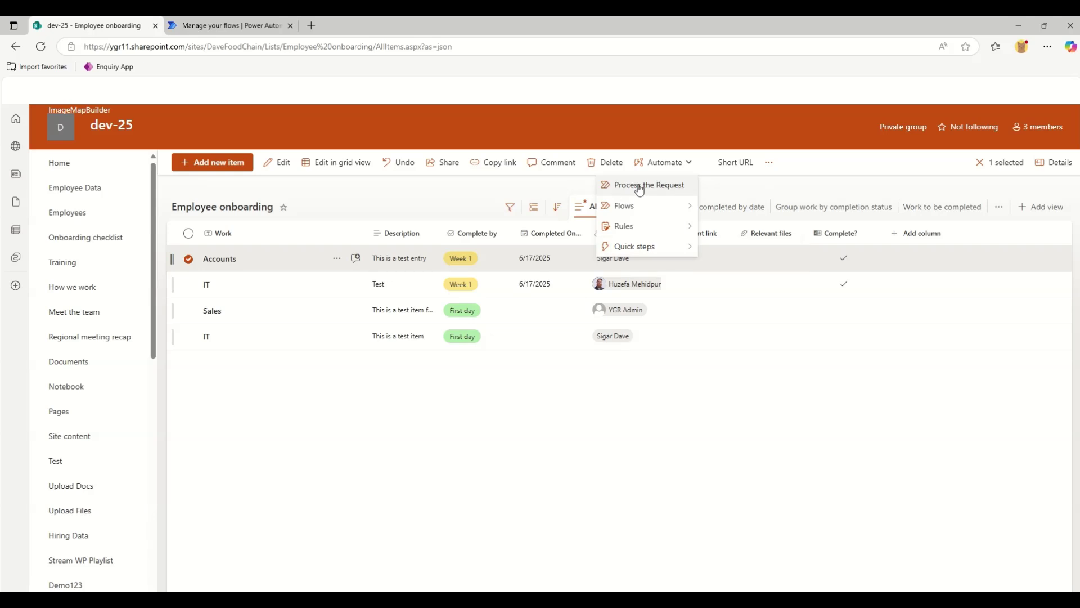
click(639, 190)
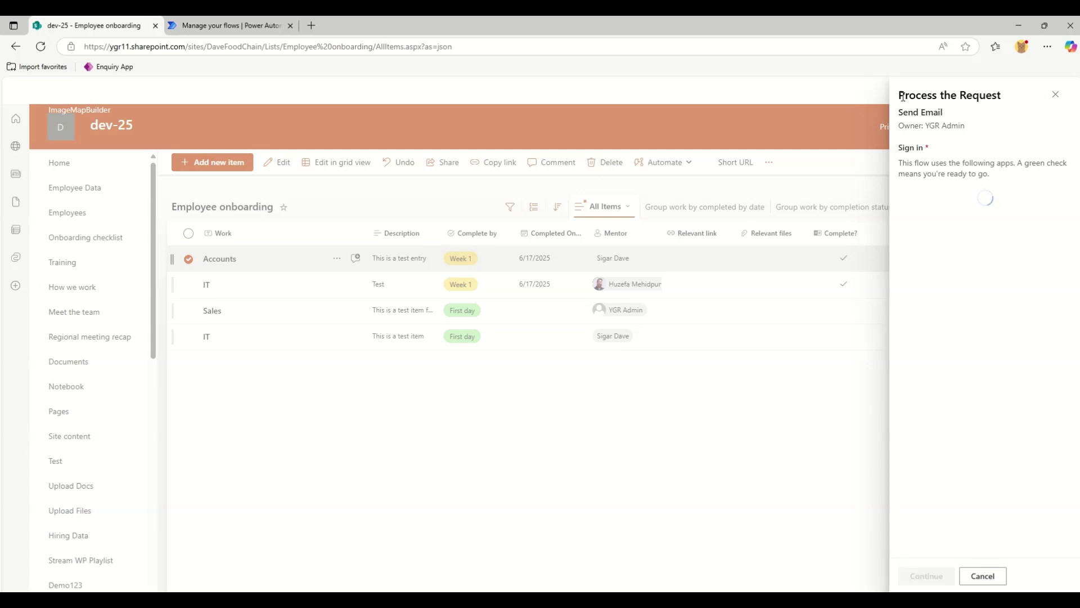
Review the flow's Mail connection, continue with it and run the Send Email flow for the Accounts item.
drag(899, 95, 1003, 97)
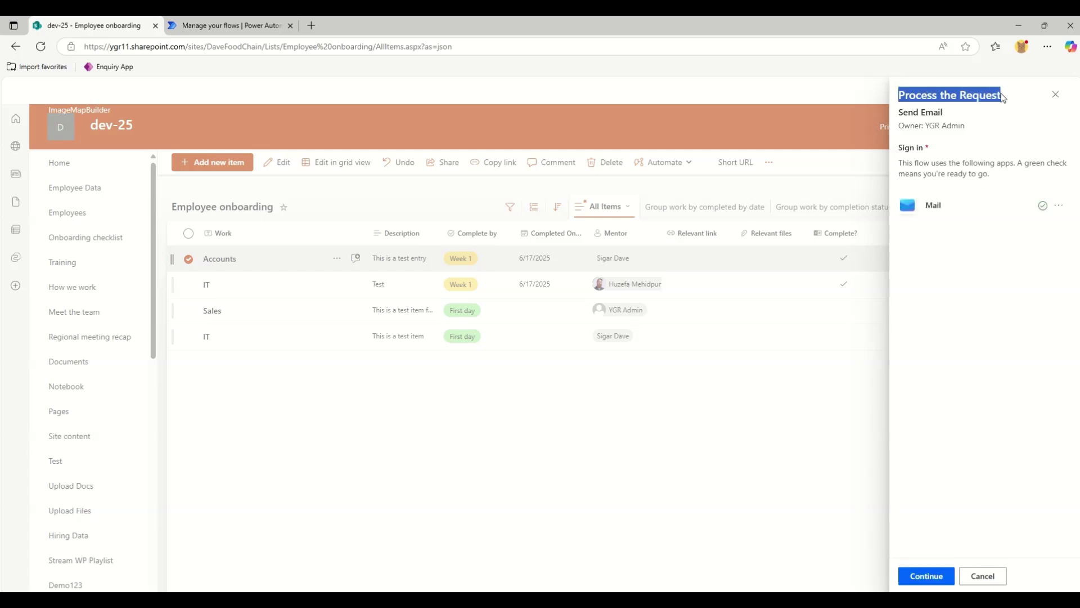
click(977, 277)
drag(903, 162, 1067, 163)
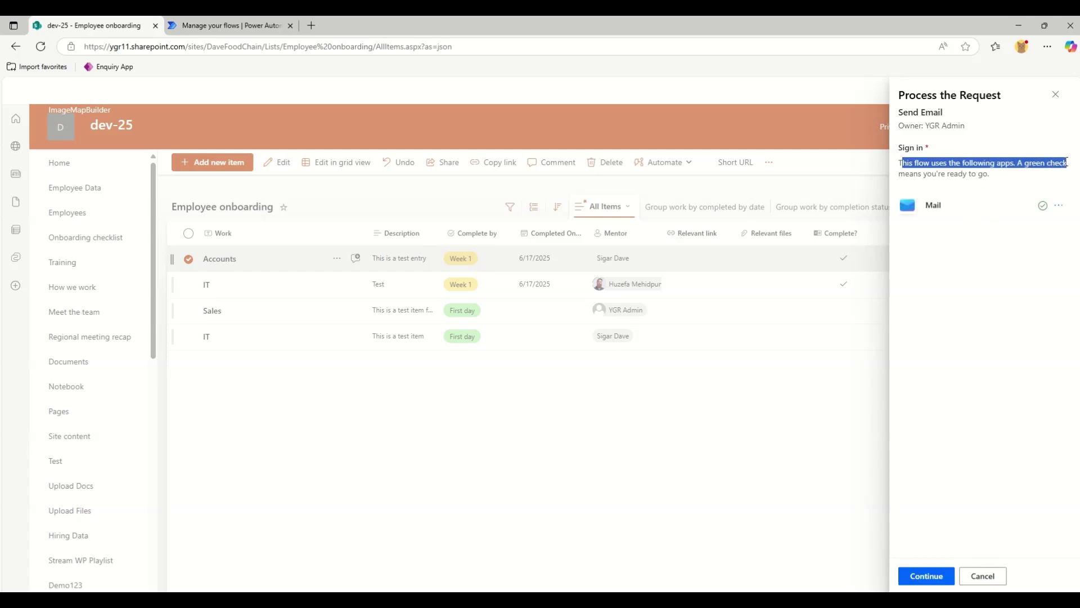
click(1060, 206)
click(984, 332)
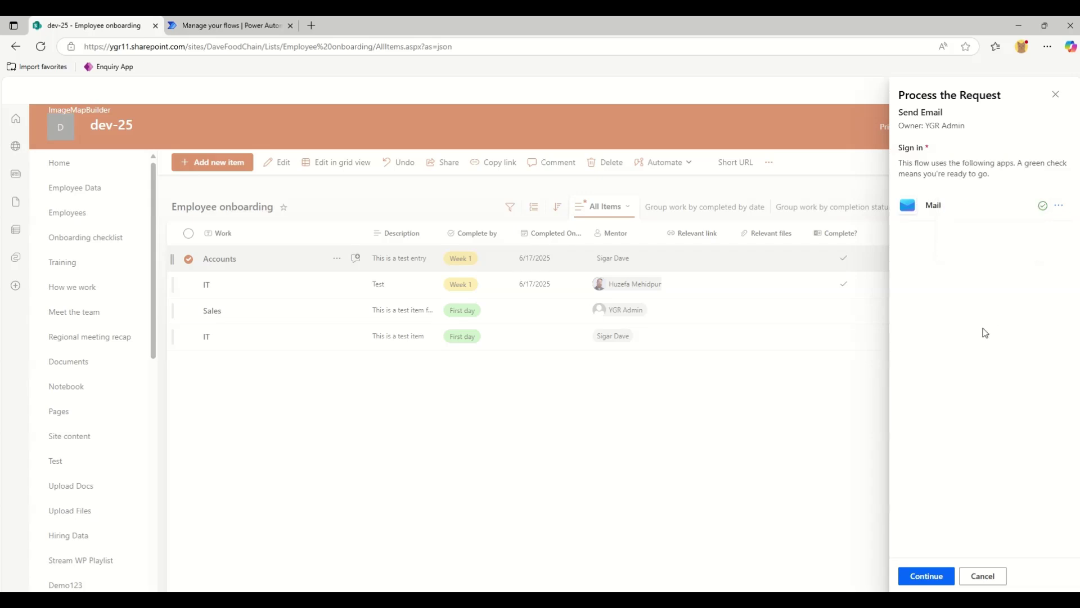
click(927, 576)
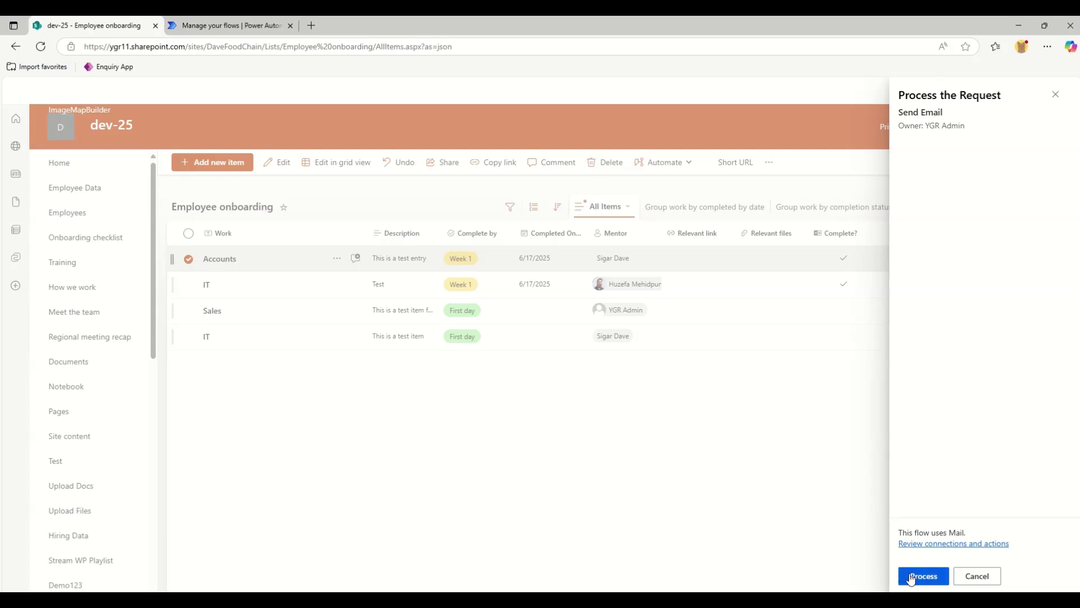
click(911, 578)
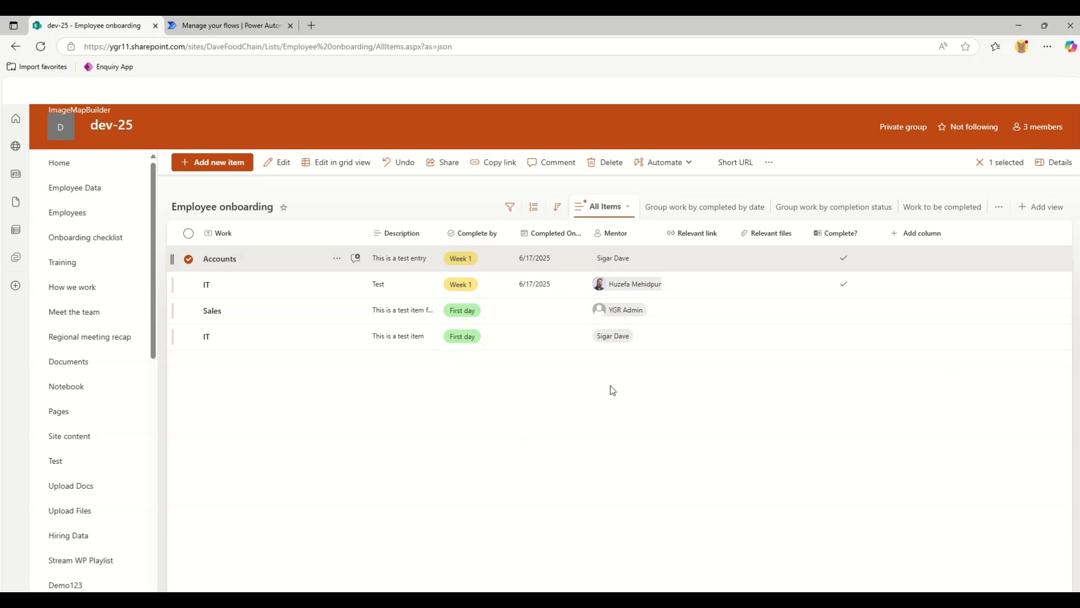
Switch to Power Automate and refresh the Send Email flow's 28-day run history.
click(677, 163)
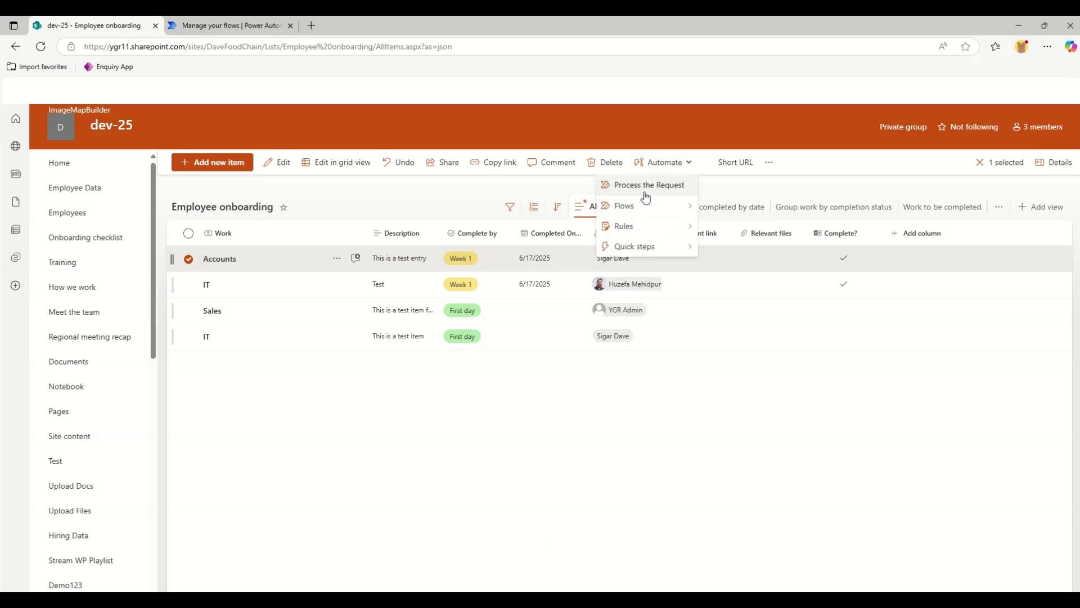
click(232, 28)
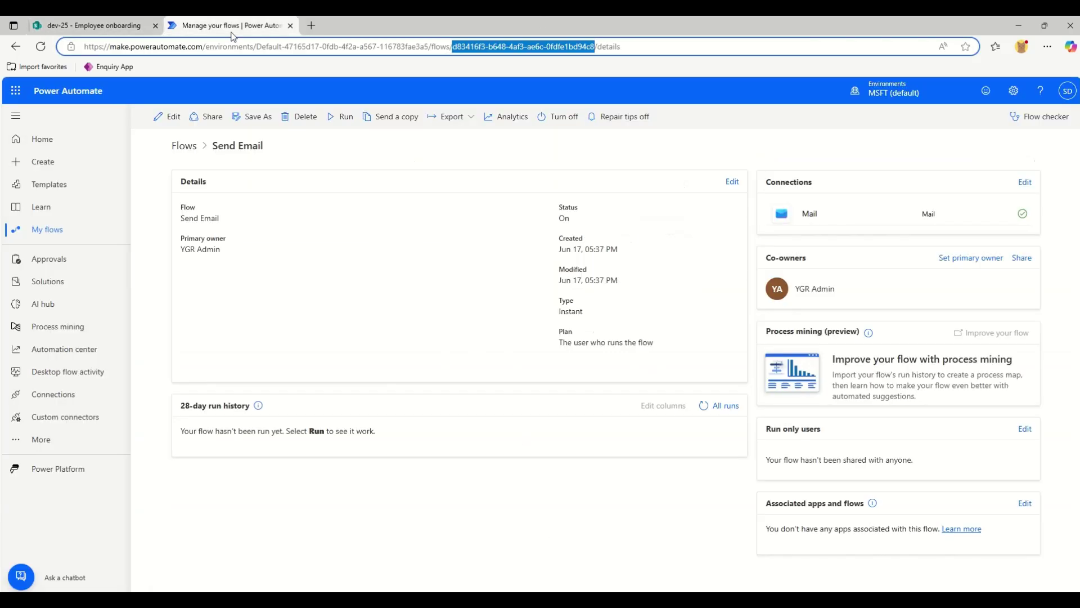
click(704, 404)
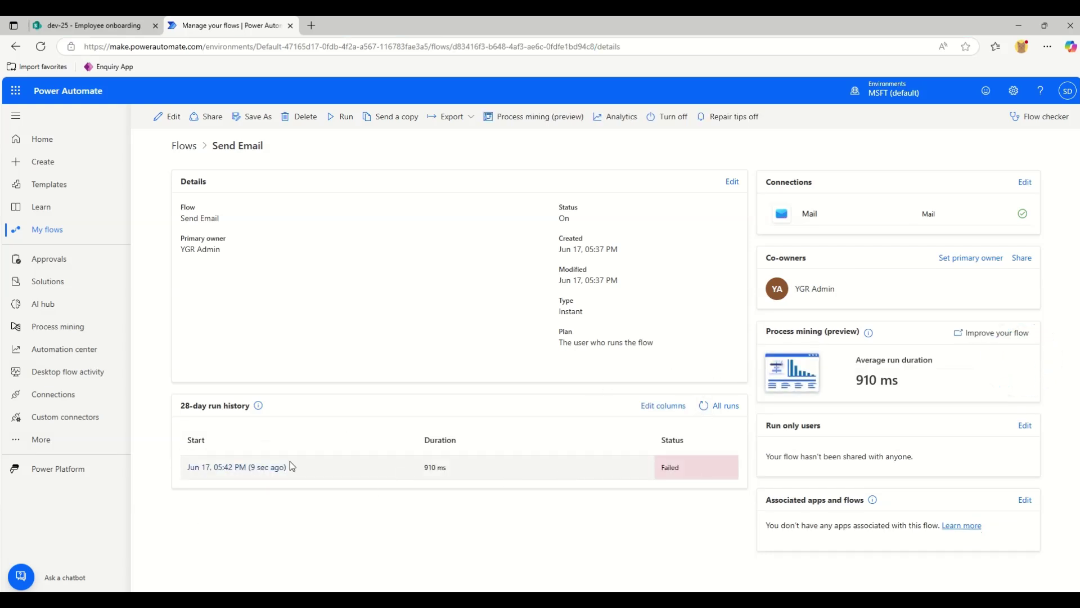